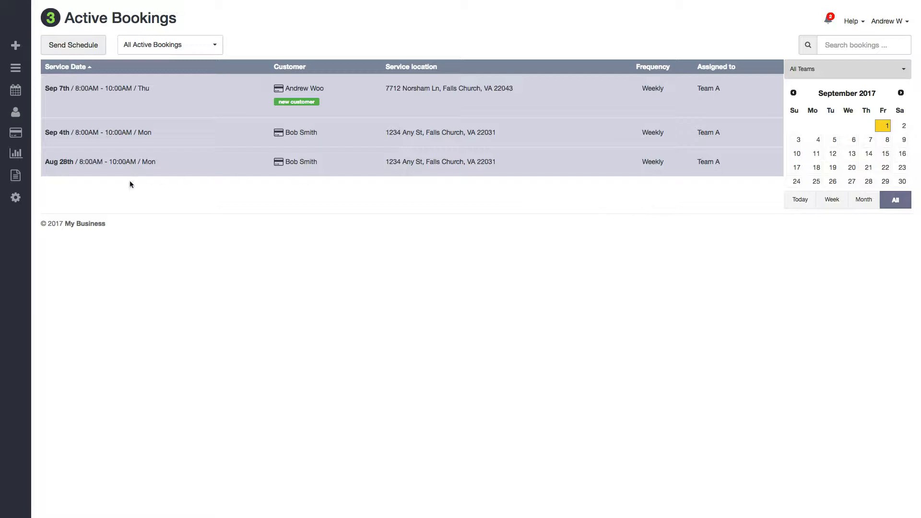
Step: Go to Settings > People > Teams to list the teams, including Team A
{"action": "left_click", "coordinate": [16, 197]}
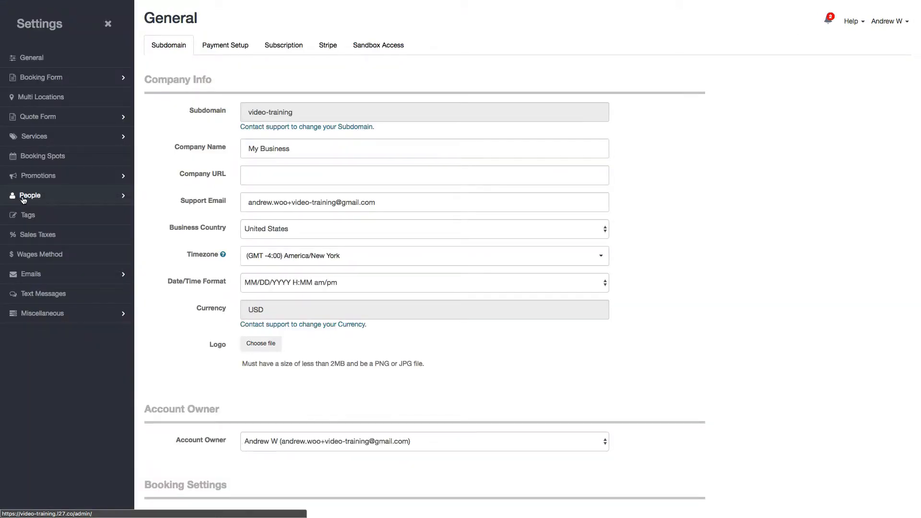
{"action": "left_click", "coordinate": [63, 184]}
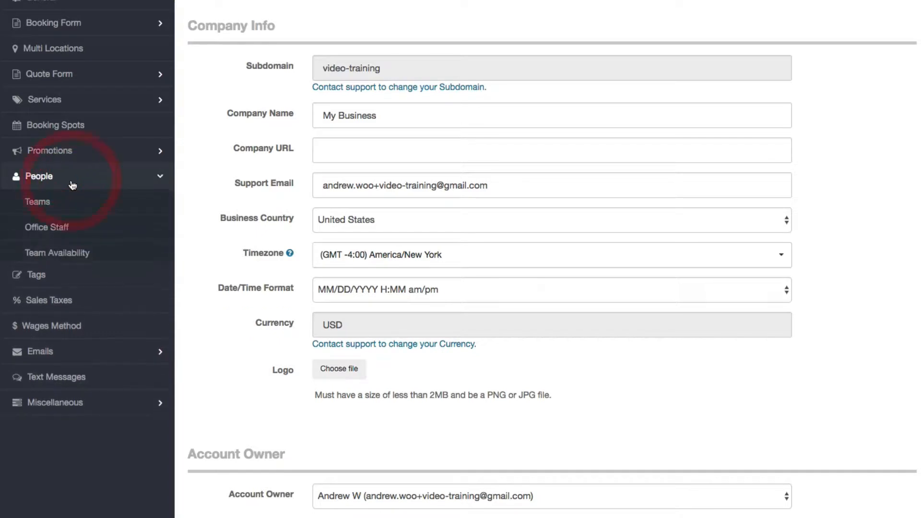
{"action": "left_click", "coordinate": [38, 205]}
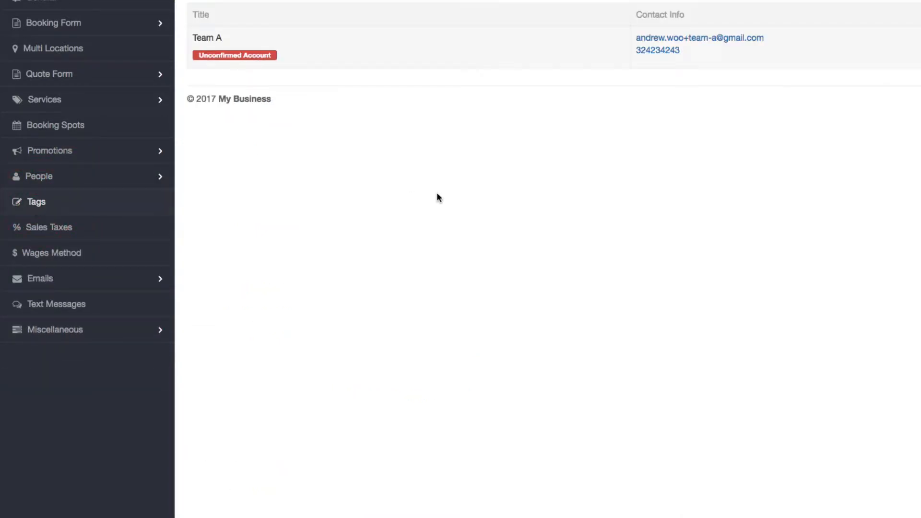
{"action": "left_click", "coordinate": [438, 196]}
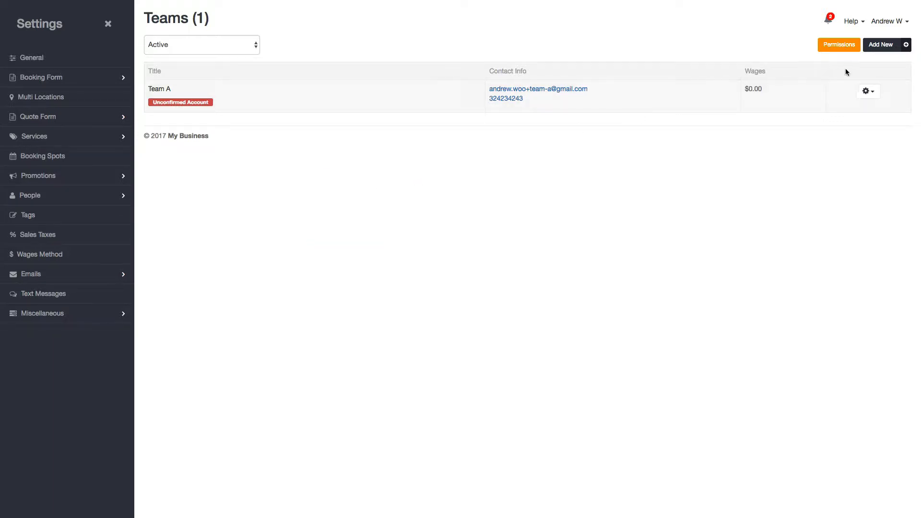
Step: Start a new team titled 'Team D' and enter the contact's first name
{"action": "left_click", "coordinate": [873, 46]}
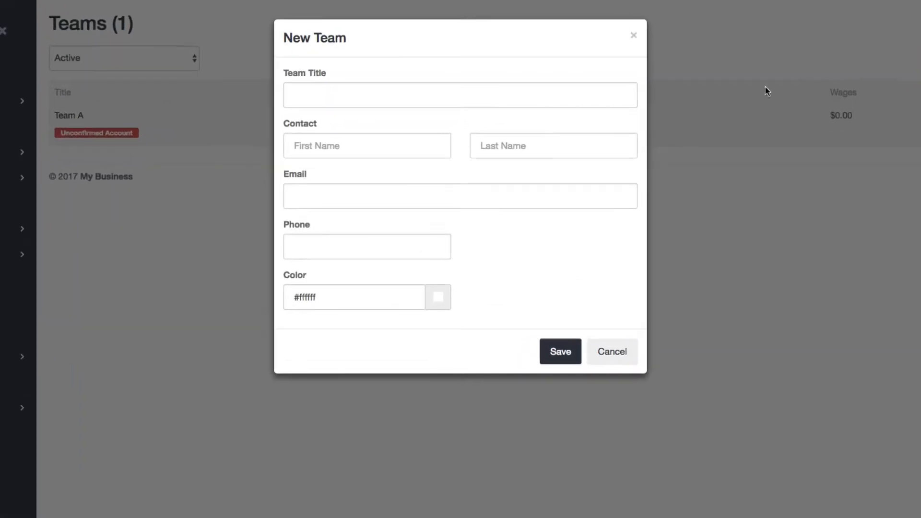
{"action": "left_click", "coordinate": [410, 98]}
{"action": "type", "text": "Team D"}
{"action": "key", "text": "Tab"}
{"action": "type", "text": "Danny"}
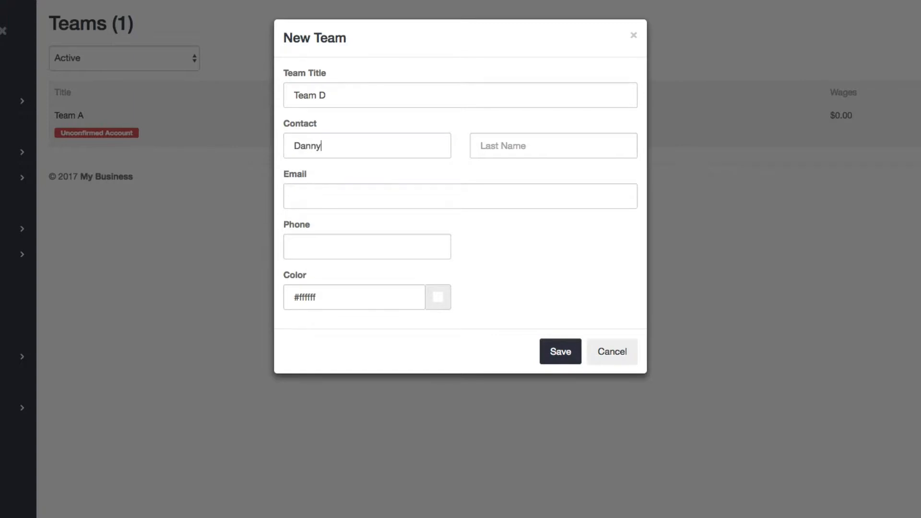
{"action": "key", "text": "Tab"}
Step: Fill in the contact's last name, e-mail address and phone number
{"action": "left_click_drag", "start_coordinate": [294, 91], "coordinate": [350, 93]}
{"action": "left_click", "coordinate": [546, 151]}
{"action": "left_click_drag", "start_coordinate": [294, 93], "coordinate": [345, 94]}
{"action": "left_click", "coordinate": [525, 154]}
{"action": "key", "text": "Tab"}
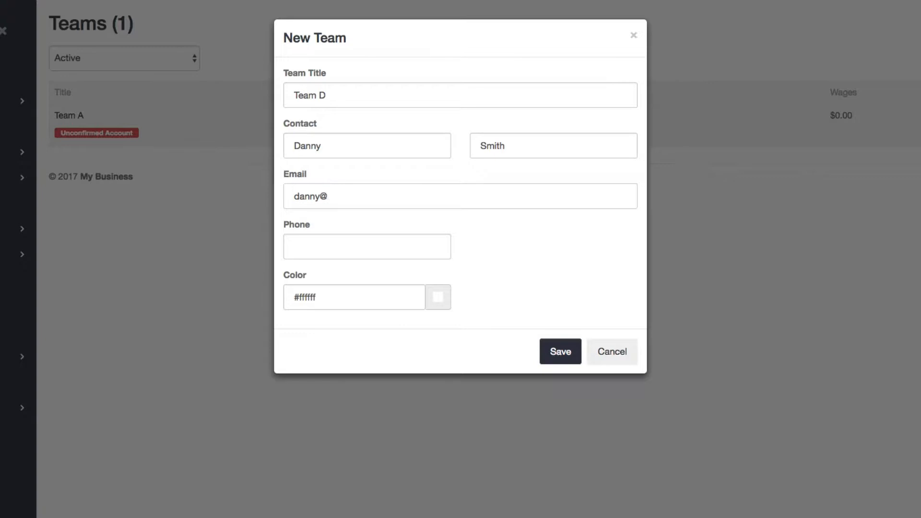
{"action": "key", "text": "Tab"}
{"action": "type", "text": "555-555"}
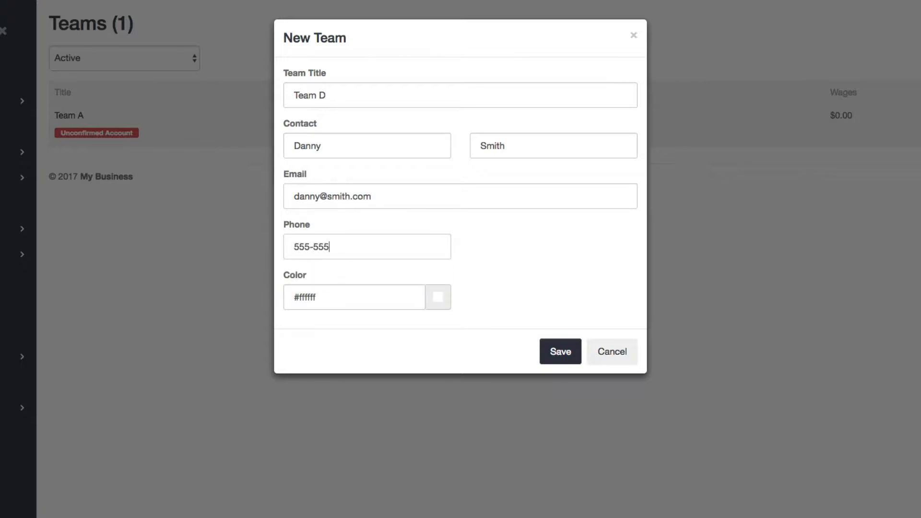
{"action": "type", "text": "-5555"}
Step: Set the team colour to blue #2b1be0 and save Team D
{"action": "left_click", "coordinate": [435, 299]}
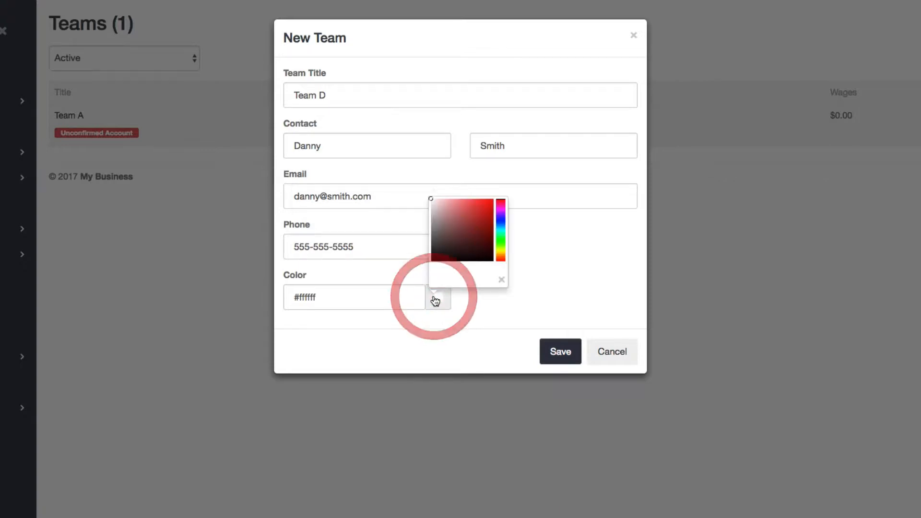
{"action": "left_click", "coordinate": [501, 252]}
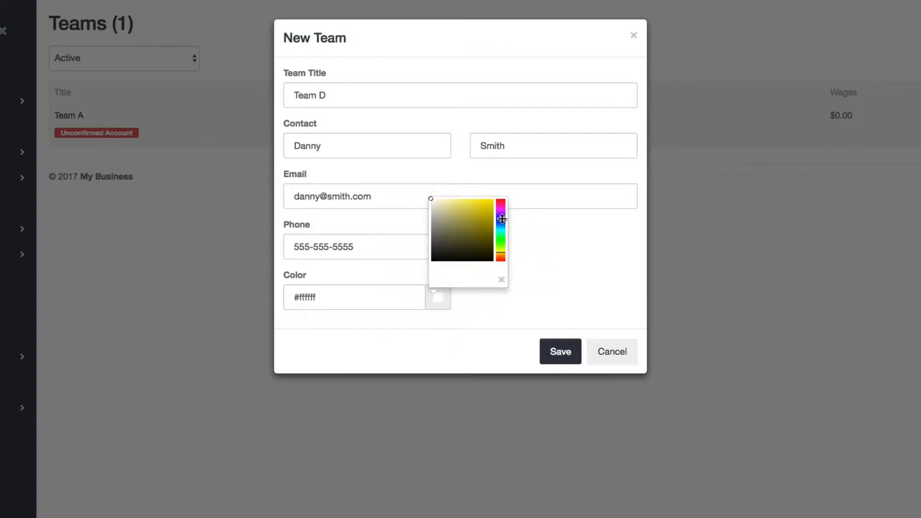
{"action": "left_click", "coordinate": [502, 219]}
{"action": "left_click", "coordinate": [487, 206]}
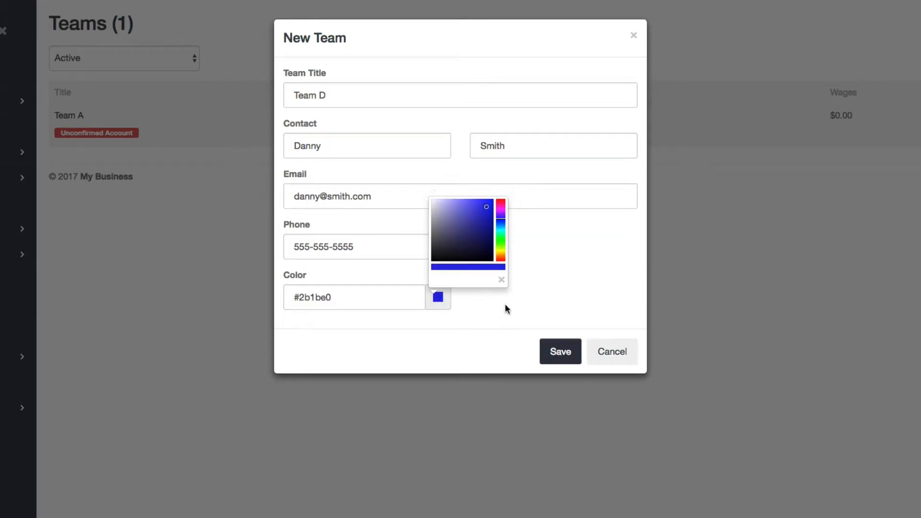
{"action": "left_click", "coordinate": [494, 299]}
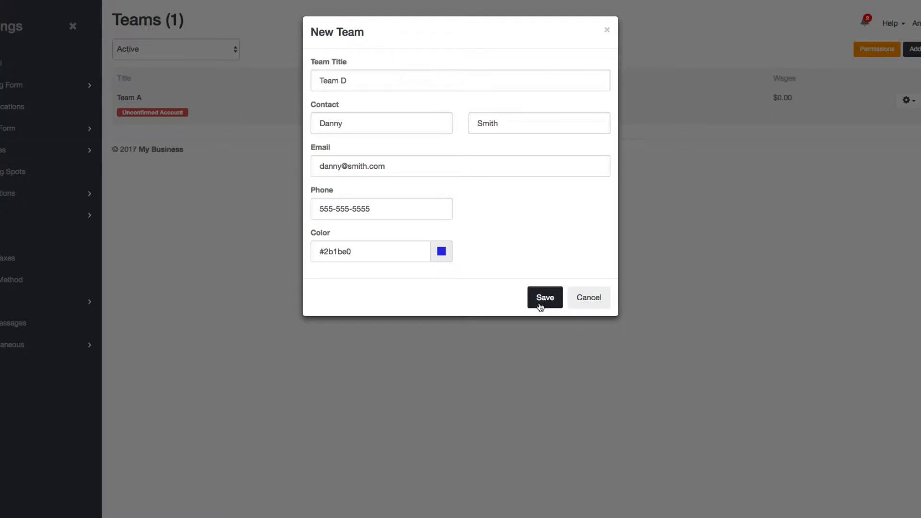
{"action": "left_click", "coordinate": [541, 306]}
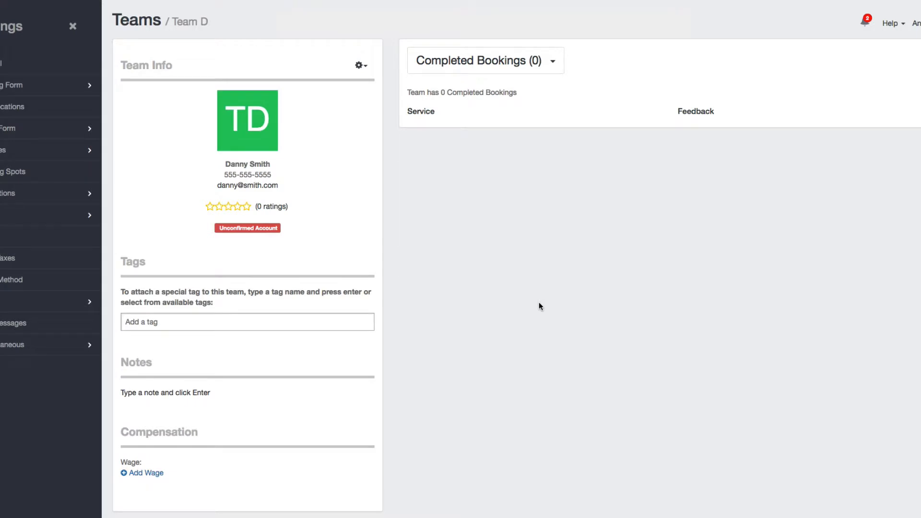
Step: Choose Send Message from Team D's Team Info actions menu
{"action": "mouse_move", "coordinate": [254, 124]}
{"action": "left_click", "coordinate": [361, 68]}
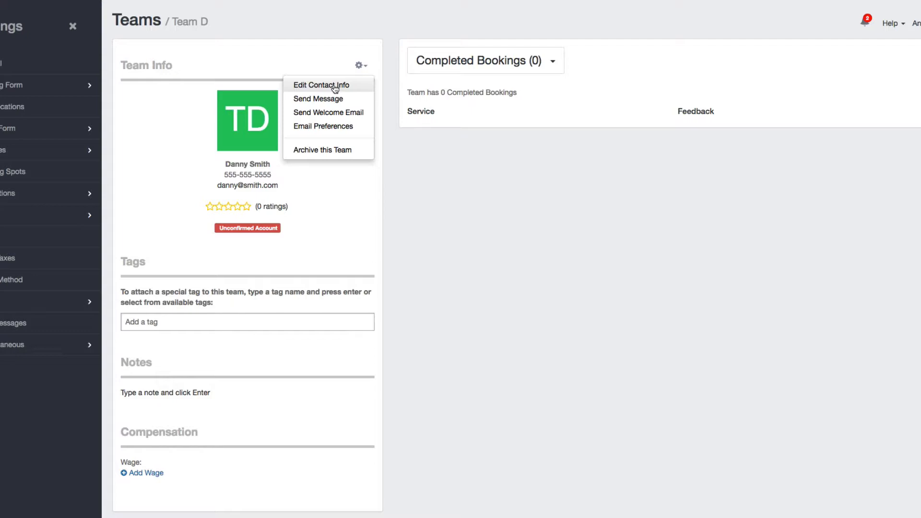
{"action": "left_click", "coordinate": [315, 99]}
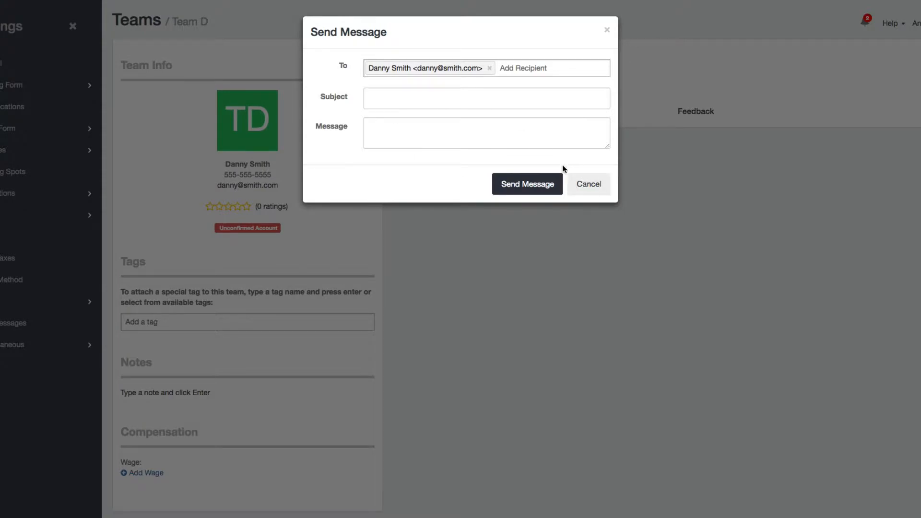
Step: Cancel the unsent message and reopen Team D's actions menu
{"action": "left_click", "coordinate": [582, 183]}
{"action": "left_click", "coordinate": [368, 67]}
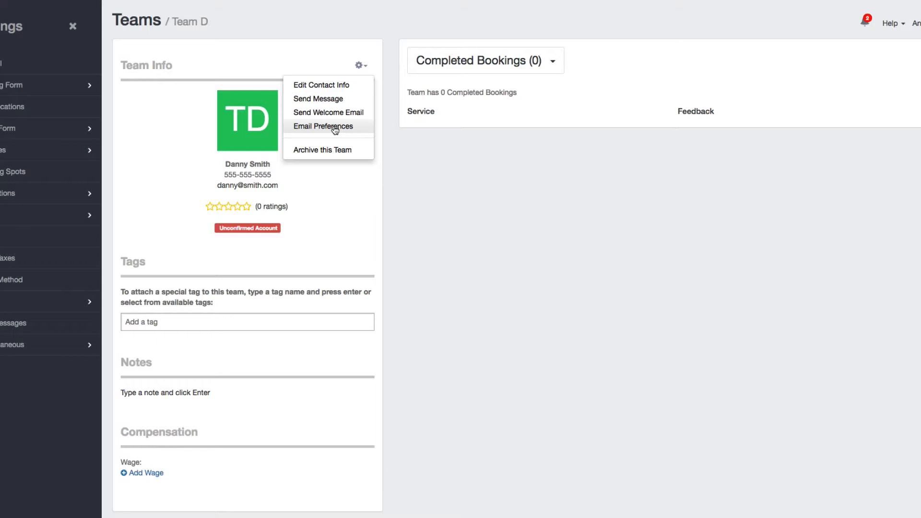
Step: Archive Team D, then filter the Teams list to archived teams
{"action": "left_click", "coordinate": [349, 150]}
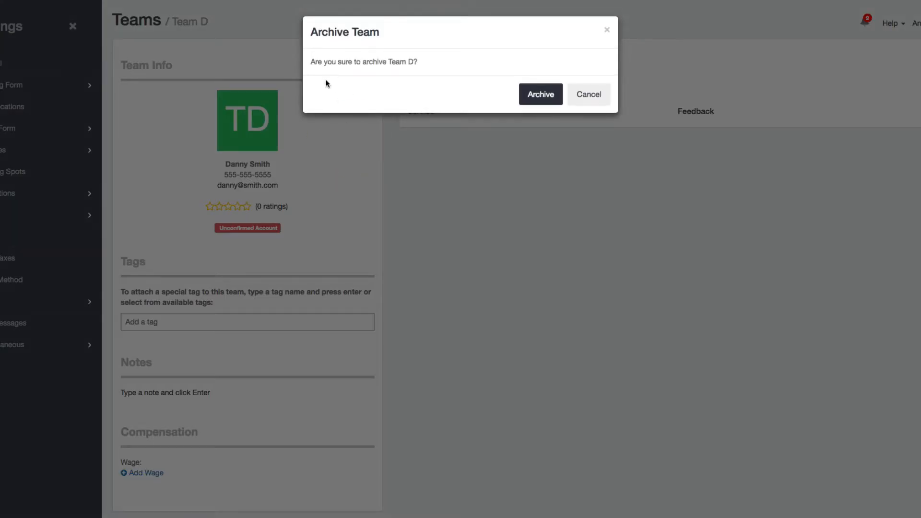
{"action": "left_click", "coordinate": [548, 96]}
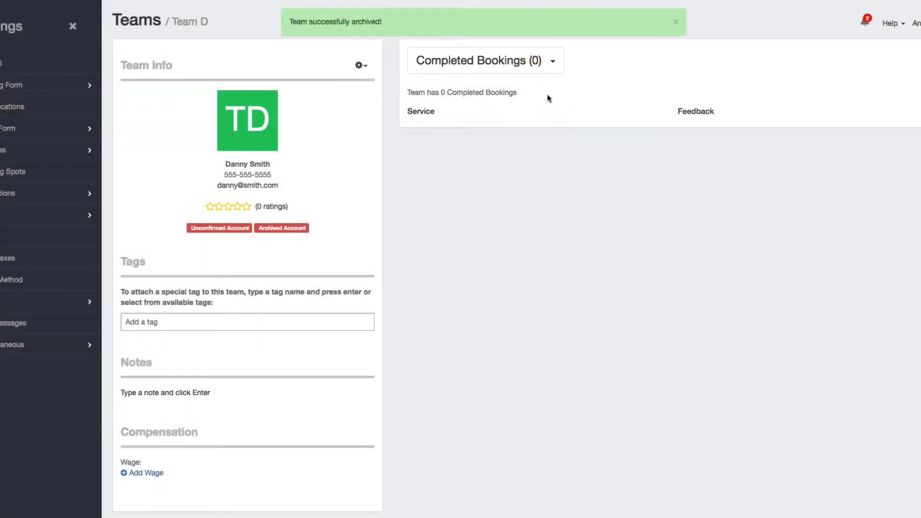
{"action": "left_click", "coordinate": [124, 20]}
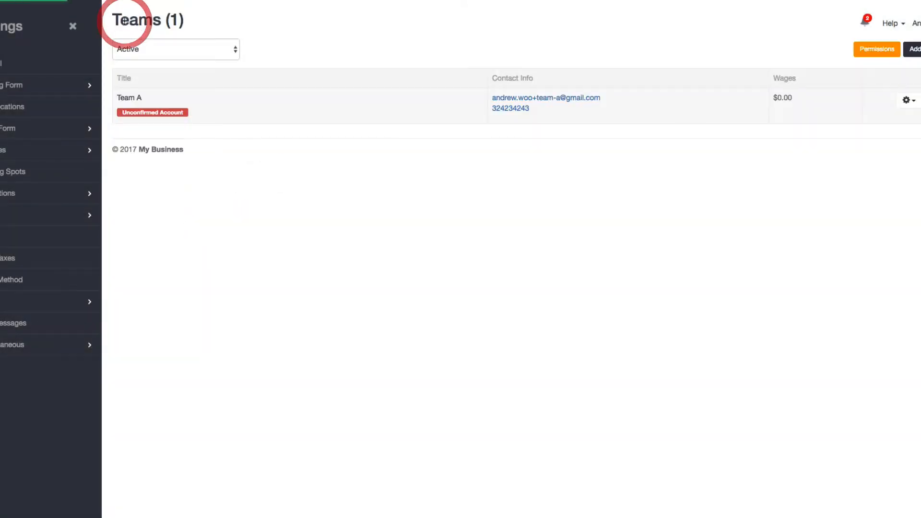
{"action": "left_click", "coordinate": [137, 54]}
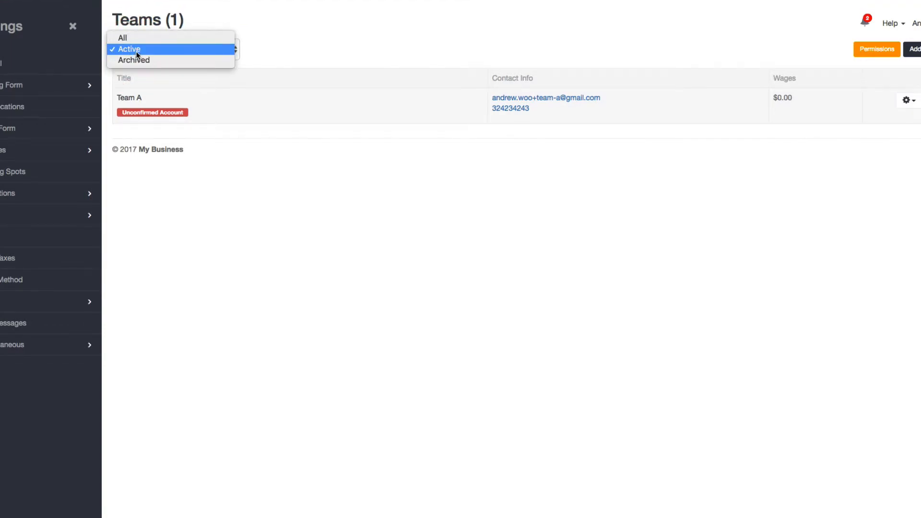
{"action": "left_click", "coordinate": [137, 60]}
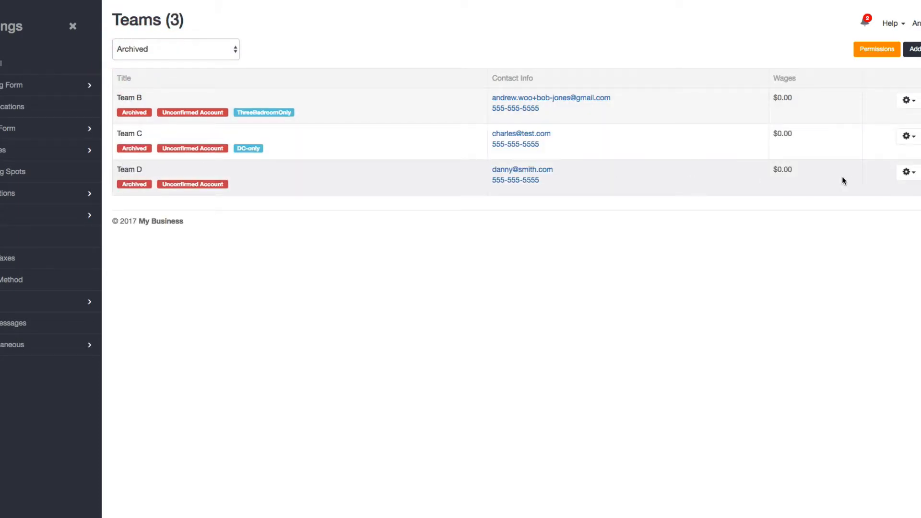
Step: Unarchive Team D from the archived teams list
{"action": "left_click", "coordinate": [908, 173]}
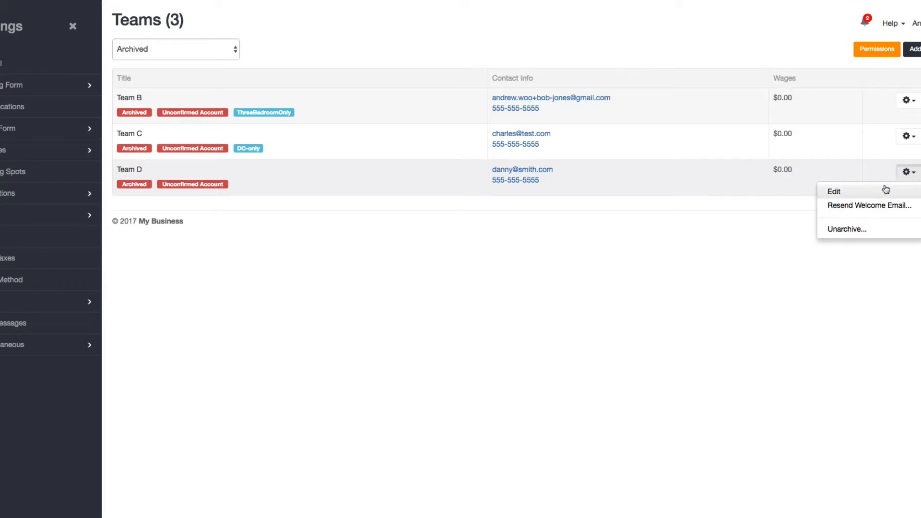
{"action": "left_click", "coordinate": [849, 232]}
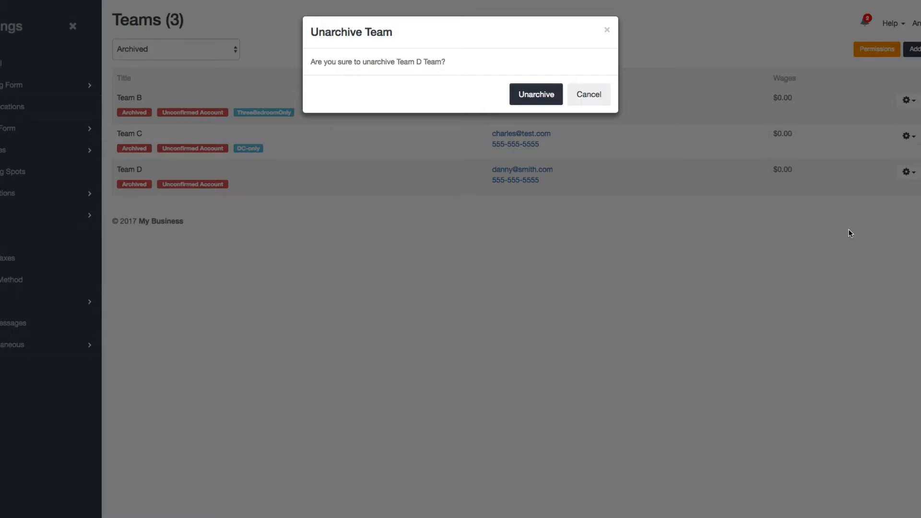
{"action": "left_click", "coordinate": [542, 97]}
{"action": "left_click", "coordinate": [197, 49]}
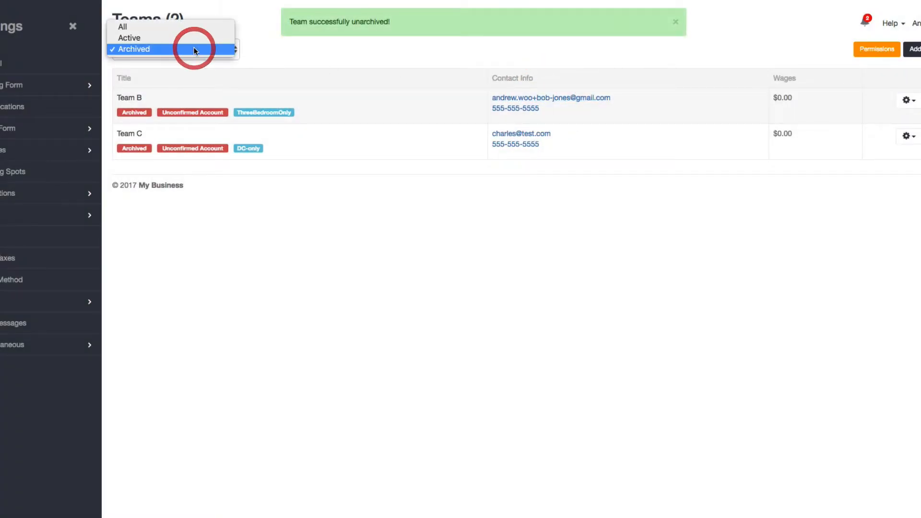
Step: Filter to active teams and open Team A's profile
{"action": "left_click", "coordinate": [179, 42]}
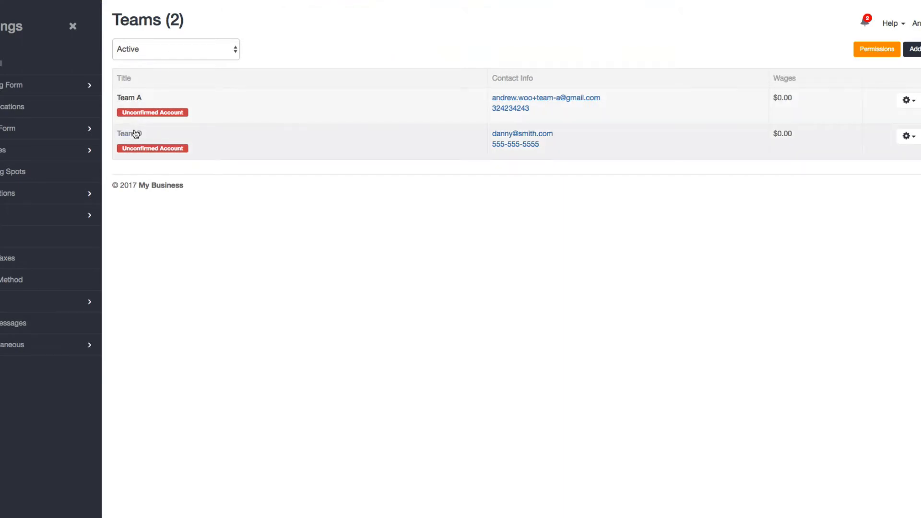
{"action": "left_click", "coordinate": [124, 101]}
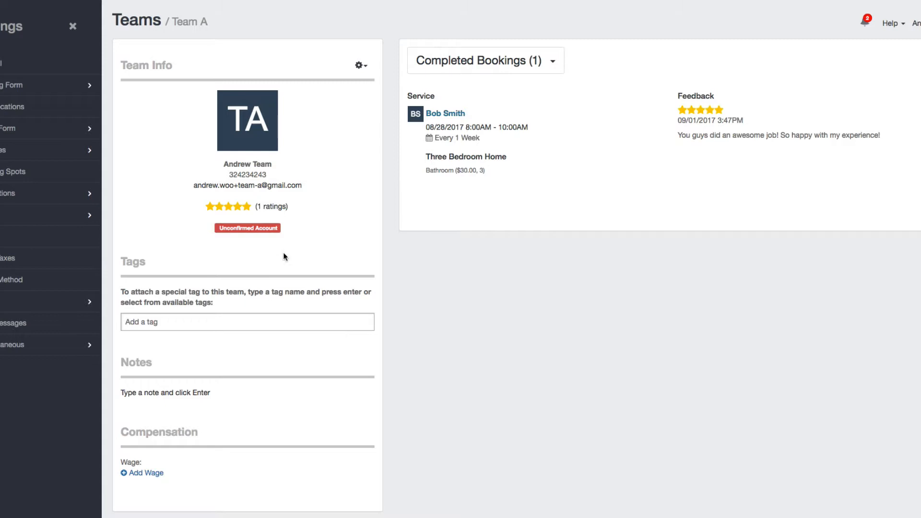
{"action": "left_click_drag", "start_coordinate": [222, 207], "coordinate": [292, 210]}
{"action": "left_click", "coordinate": [291, 211]}
Step: Switch Team A's bookings view to Upcoming Bookings, then to Feedback (1)
{"action": "left_click", "coordinate": [527, 61]}
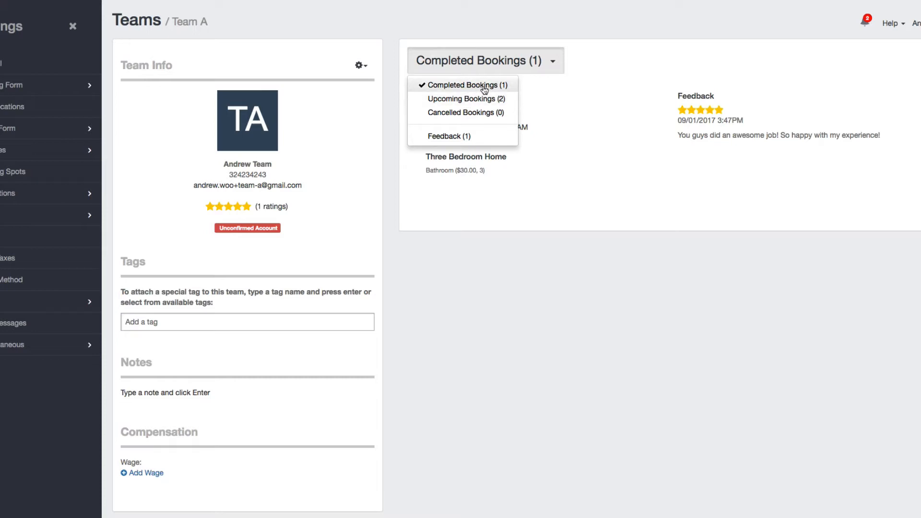
{"action": "left_click", "coordinate": [567, 87]}
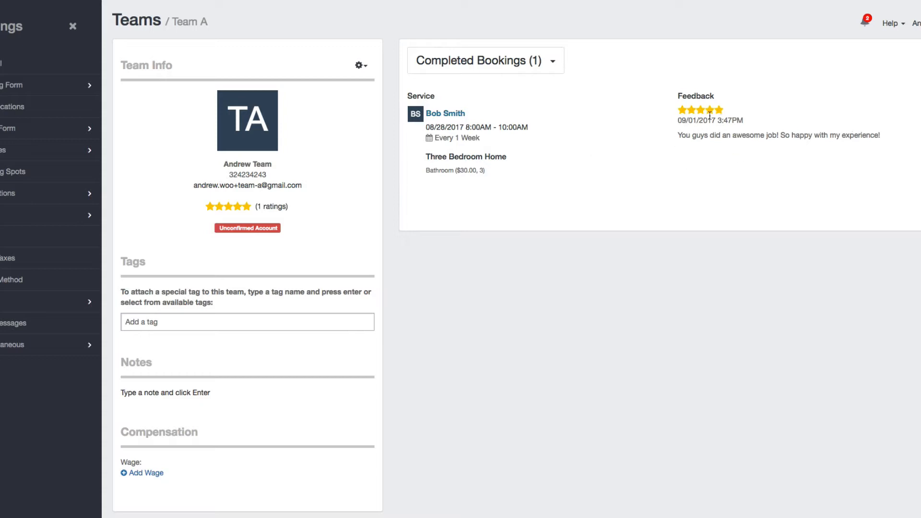
{"action": "left_click", "coordinate": [553, 66]}
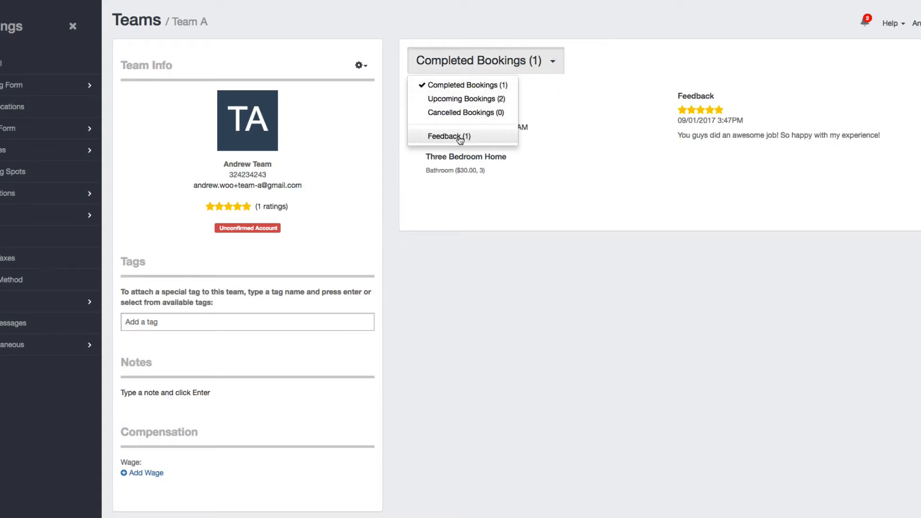
{"action": "left_click", "coordinate": [463, 99]}
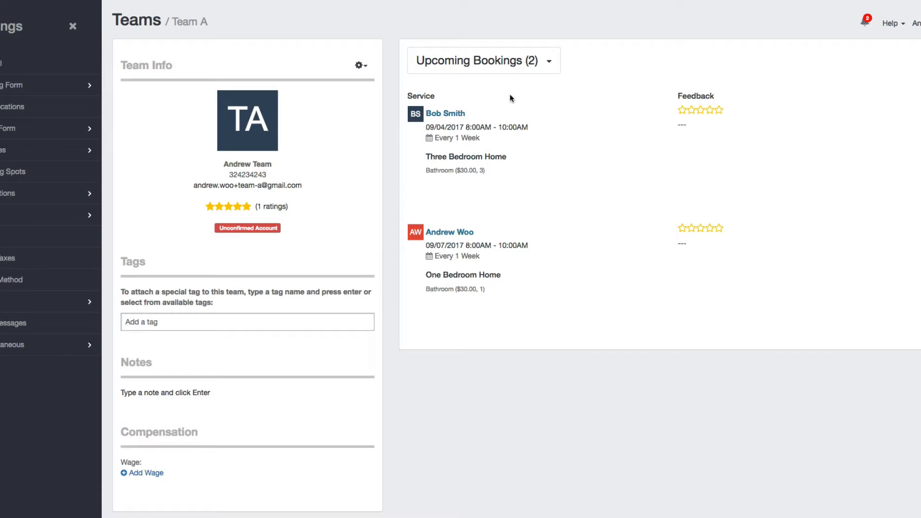
{"action": "left_click", "coordinate": [513, 68]}
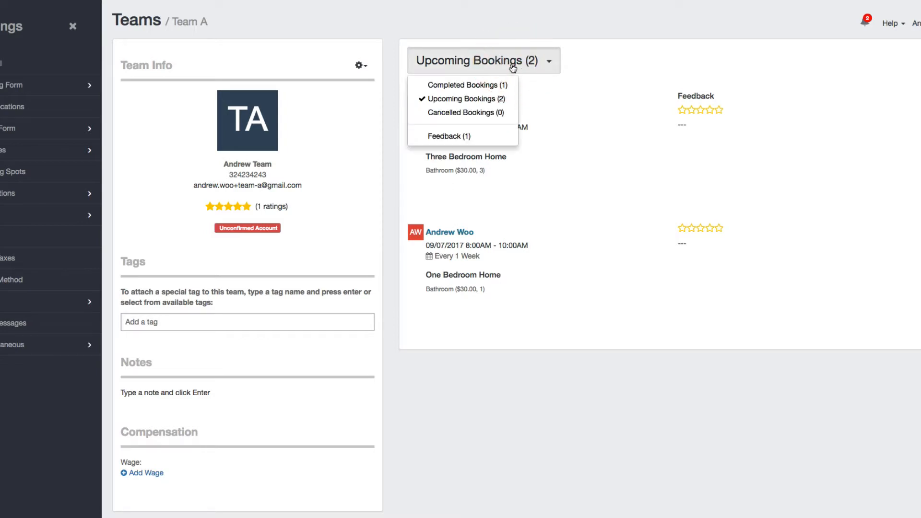
{"action": "left_click", "coordinate": [452, 138]}
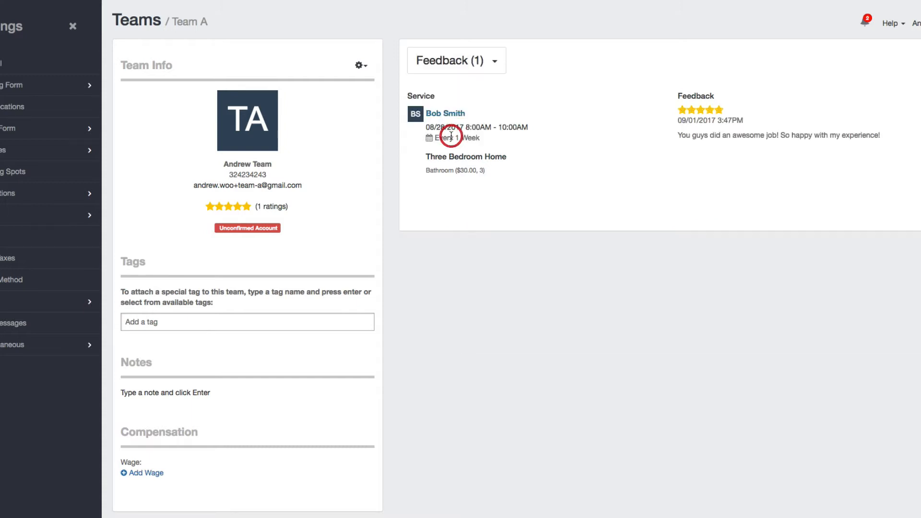
{"action": "left_click", "coordinate": [458, 70]}
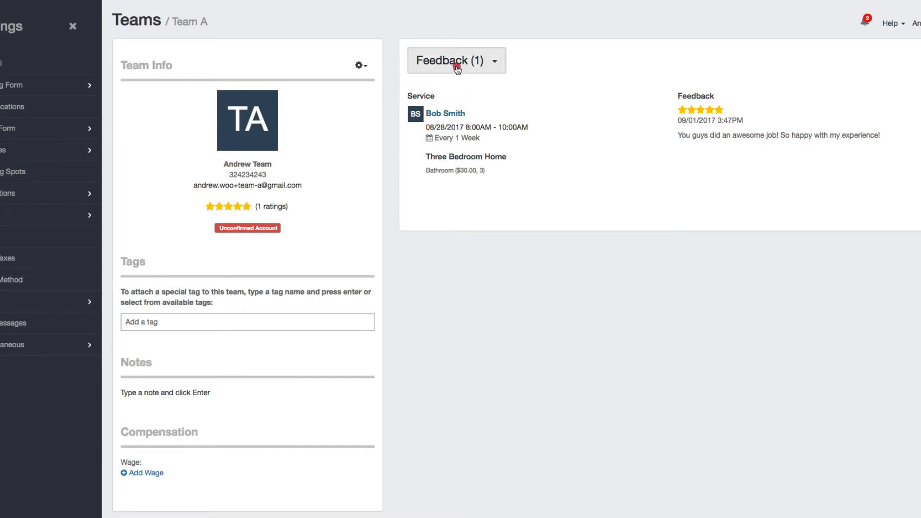
{"action": "left_click", "coordinate": [428, 222]}
{"action": "left_click", "coordinate": [226, 323]}
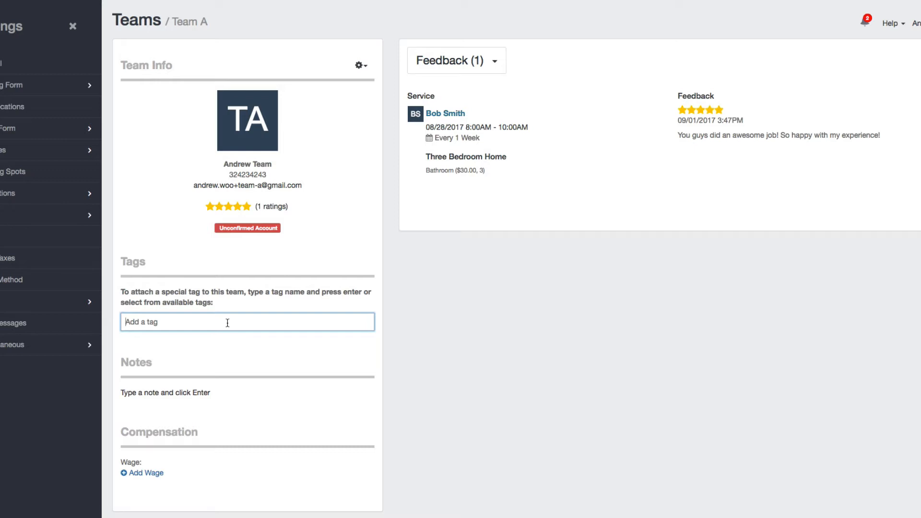
Step: Tag Team A 'Virginia' and add the note 'They live in Virginia, prefers to work in Virginia'
{"action": "type", "text": "Virginia"}
{"action": "key", "text": "Return"}
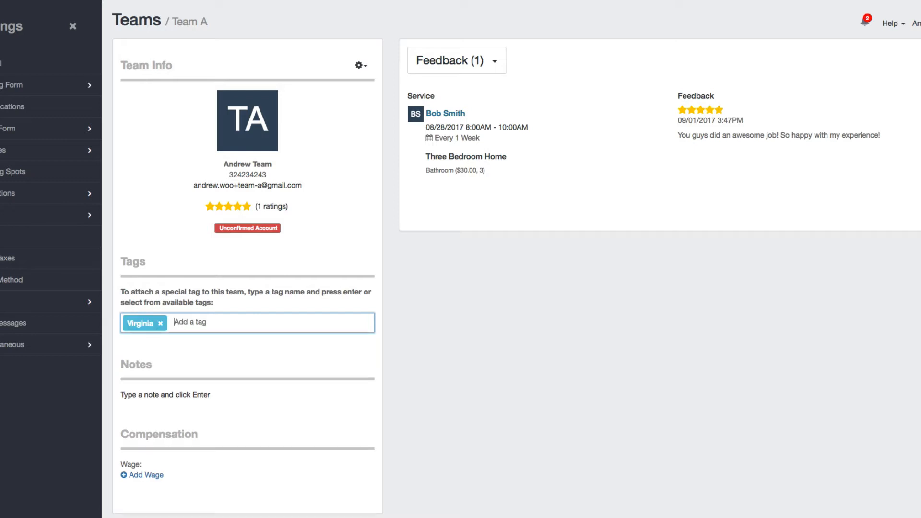
{"action": "left_click", "coordinate": [193, 393]}
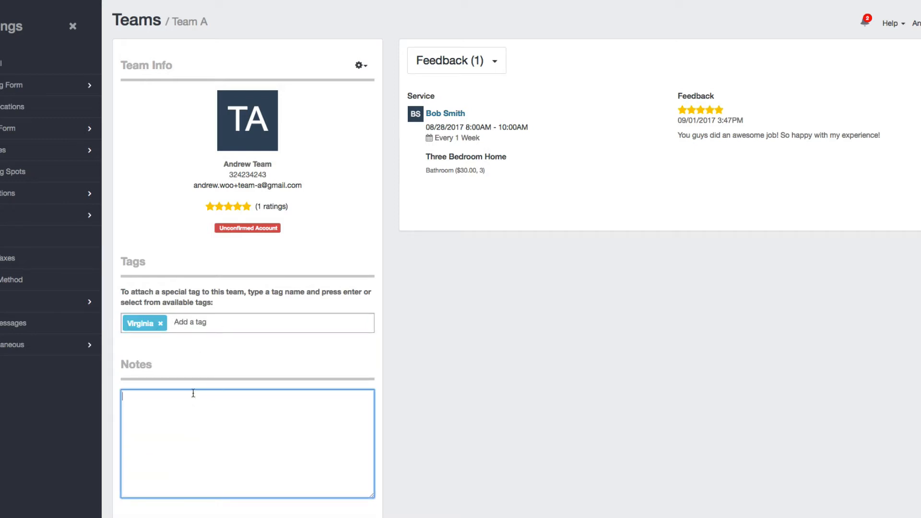
{"action": "type", "text": "They live in Virginia, prefers to work in Vir"}
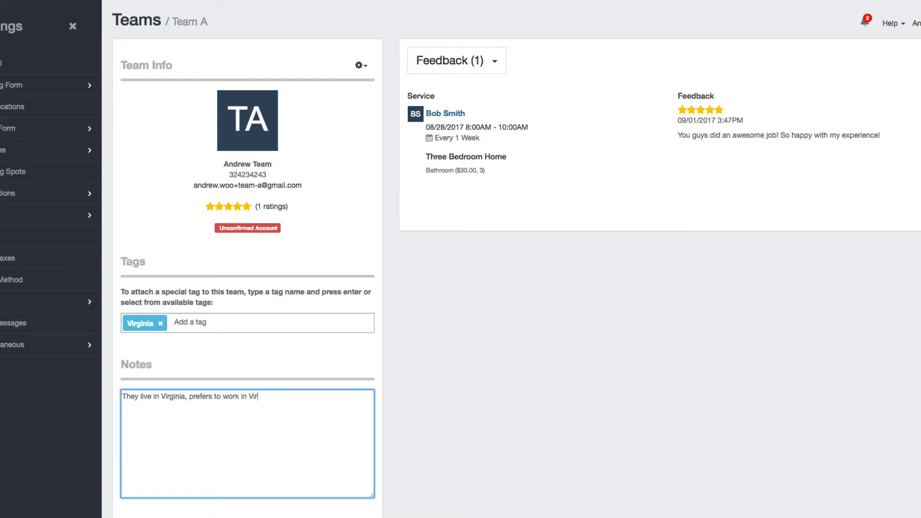
{"action": "type", "text": "ginia"}
{"action": "key", "text": "Return"}
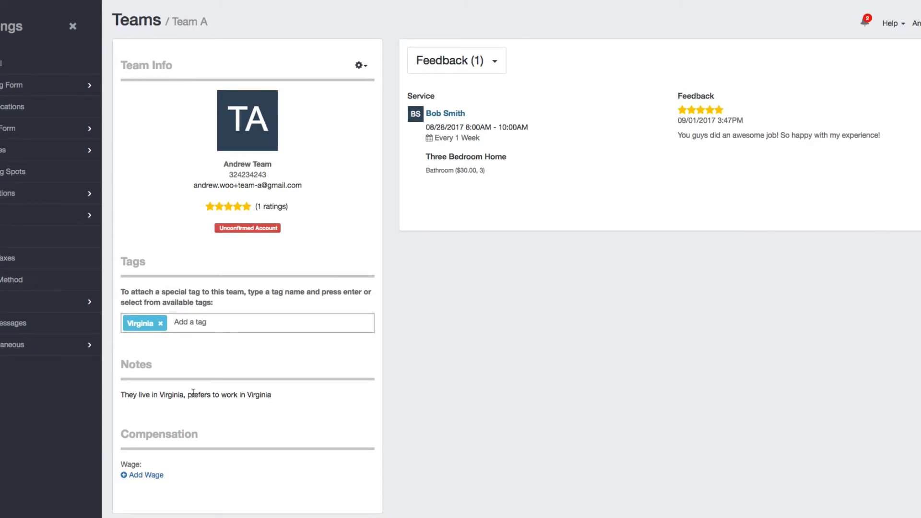
Step: Add a $20 Hourly wage for Team A, effective 08/06/2017
{"action": "left_click", "coordinate": [134, 477]}
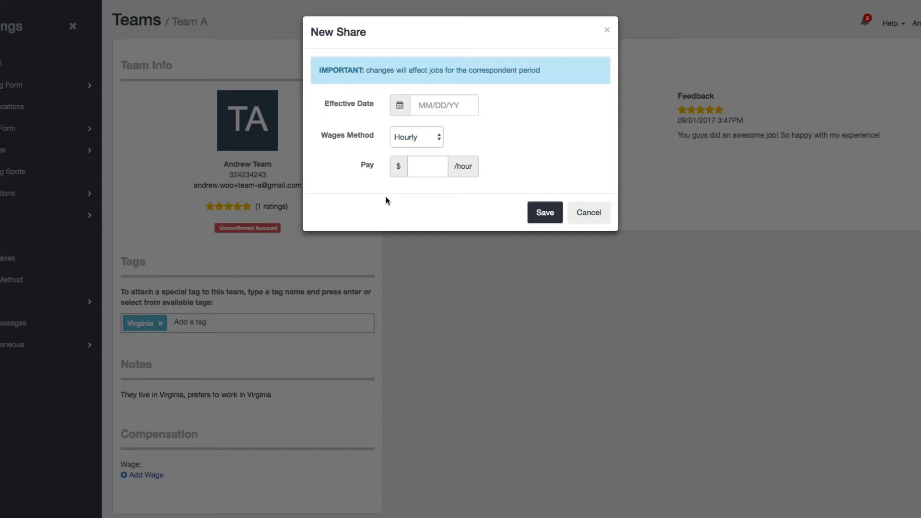
{"action": "left_click", "coordinate": [447, 106]}
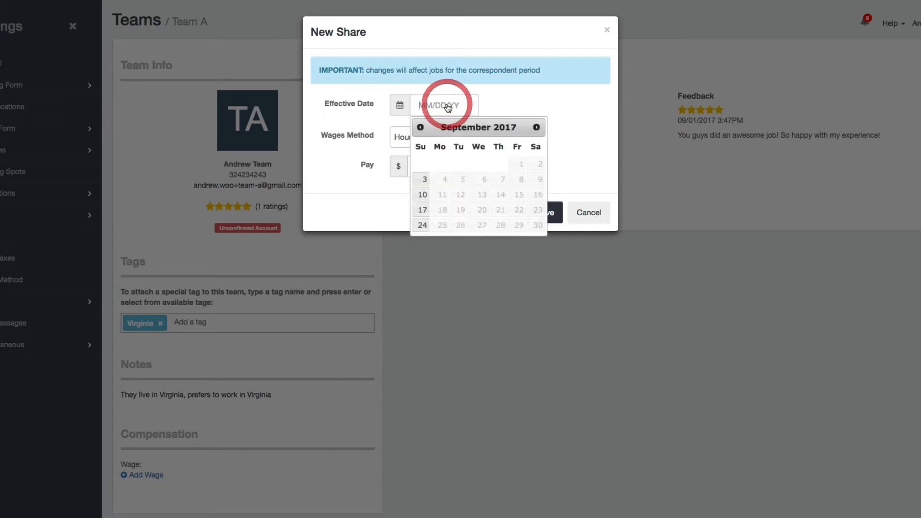
{"action": "left_click", "coordinate": [421, 127]}
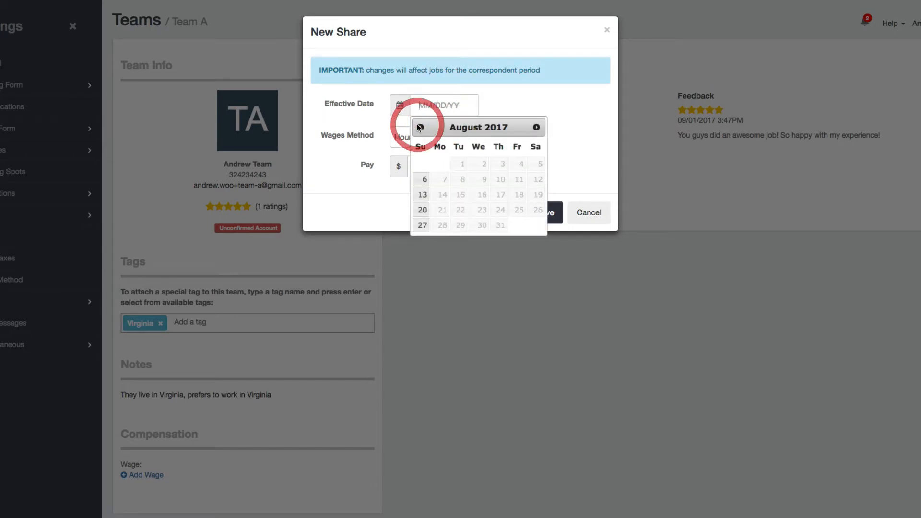
{"action": "left_click", "coordinate": [421, 179]}
{"action": "left_click", "coordinate": [423, 168]}
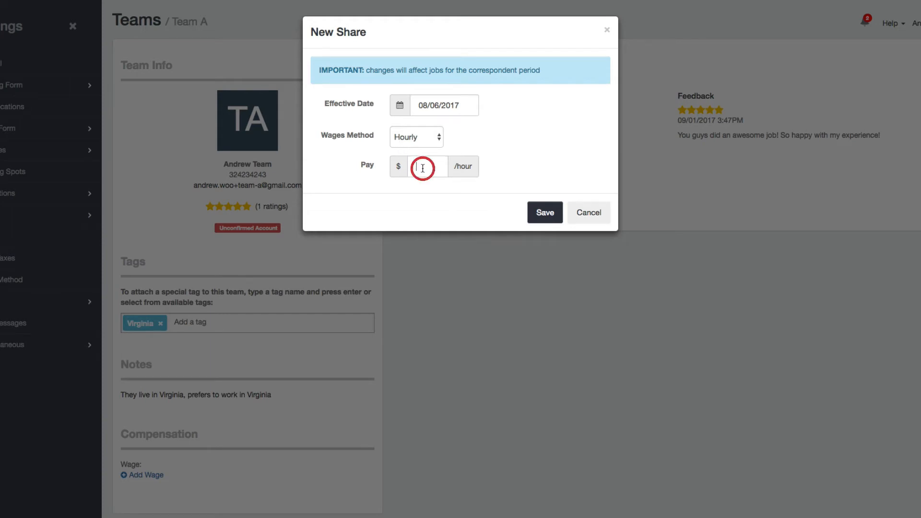
{"action": "type", "text": "20"}
{"action": "left_click", "coordinate": [413, 141]}
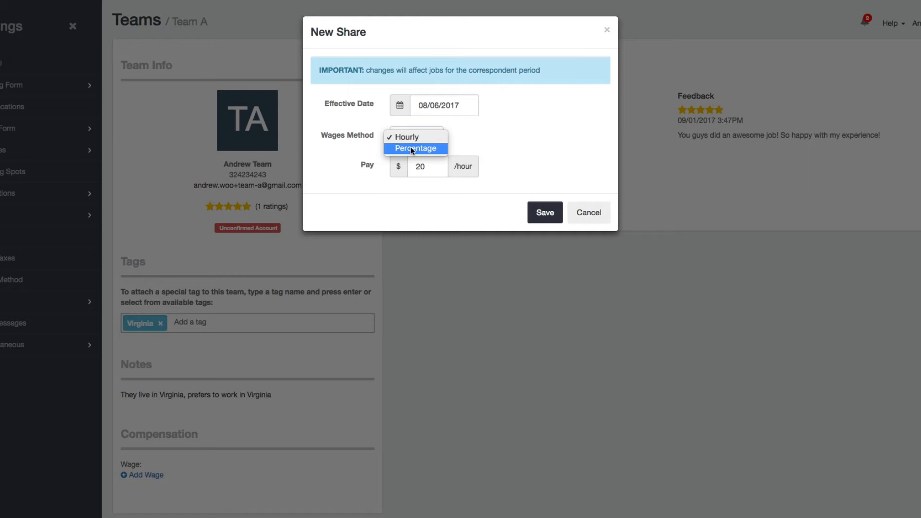
{"action": "left_click", "coordinate": [410, 148]}
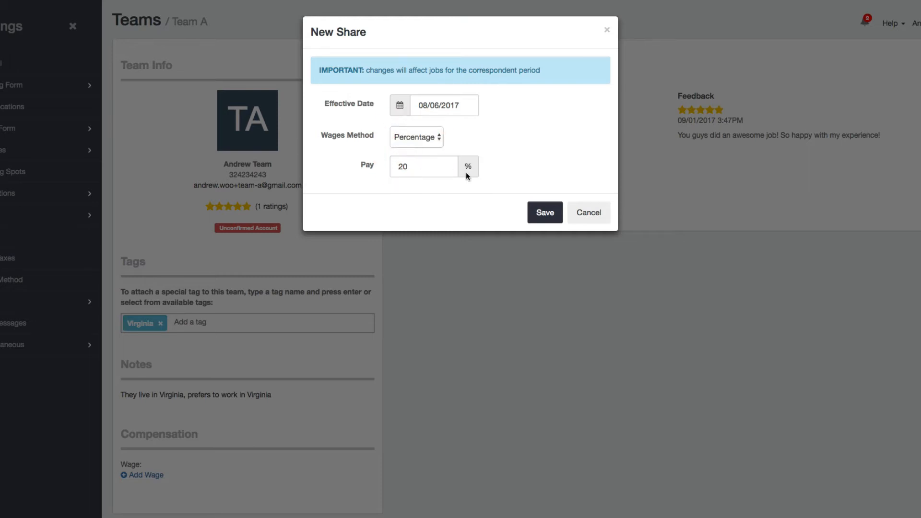
{"action": "left_click", "coordinate": [417, 137]}
{"action": "left_click", "coordinate": [413, 129]}
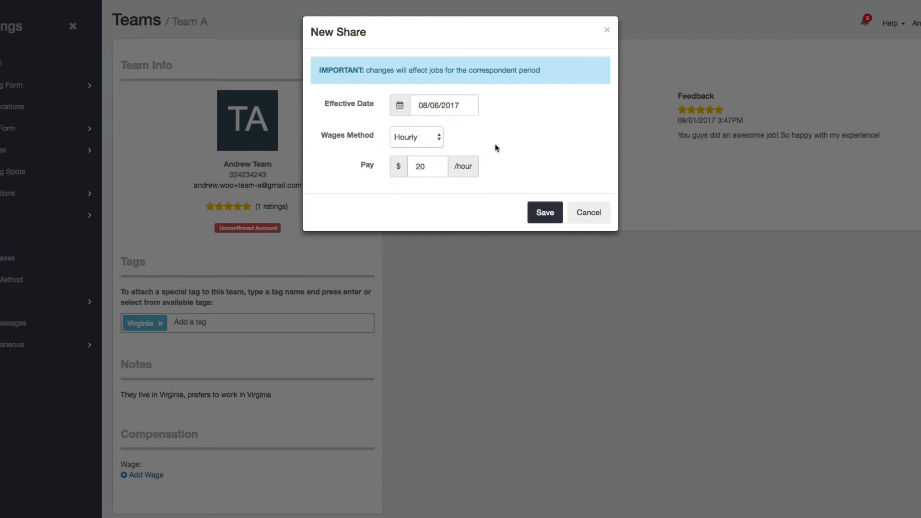
{"action": "left_click", "coordinate": [546, 212]}
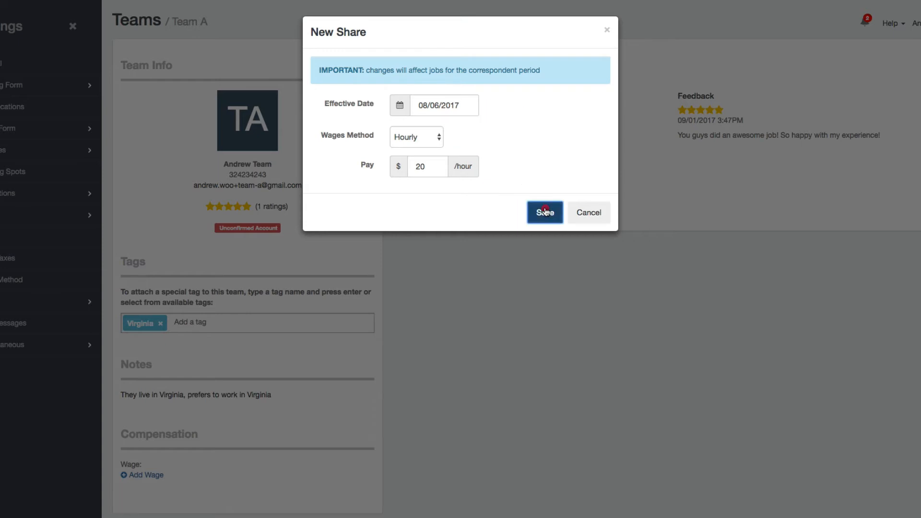
{"action": "left_click", "coordinate": [482, 339]}
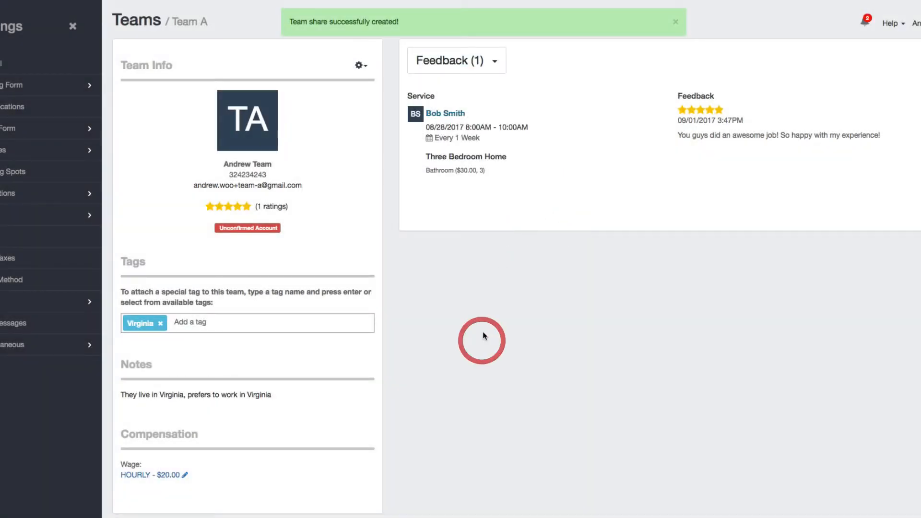
{"action": "left_click", "coordinate": [676, 22]}
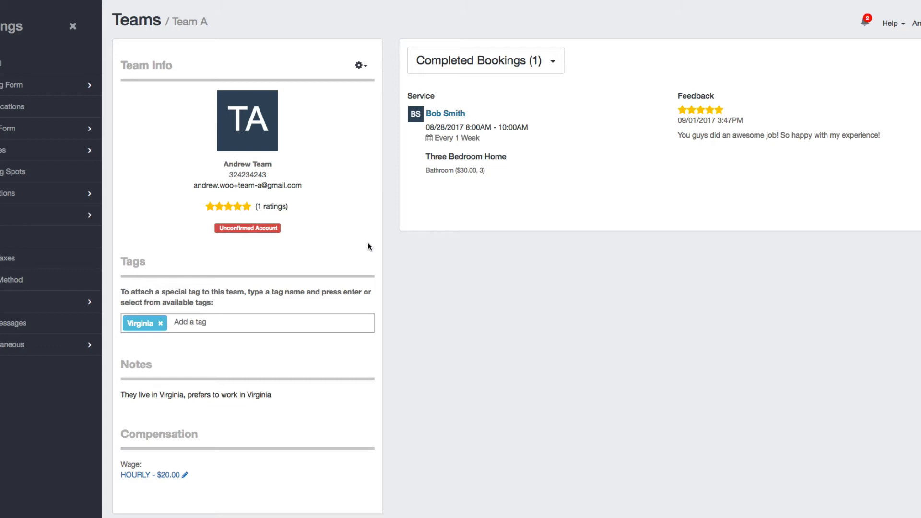
Step: In Team Permissions, uncheck Email and Phone so teams cannot see them
{"action": "left_click", "coordinate": [149, 20]}
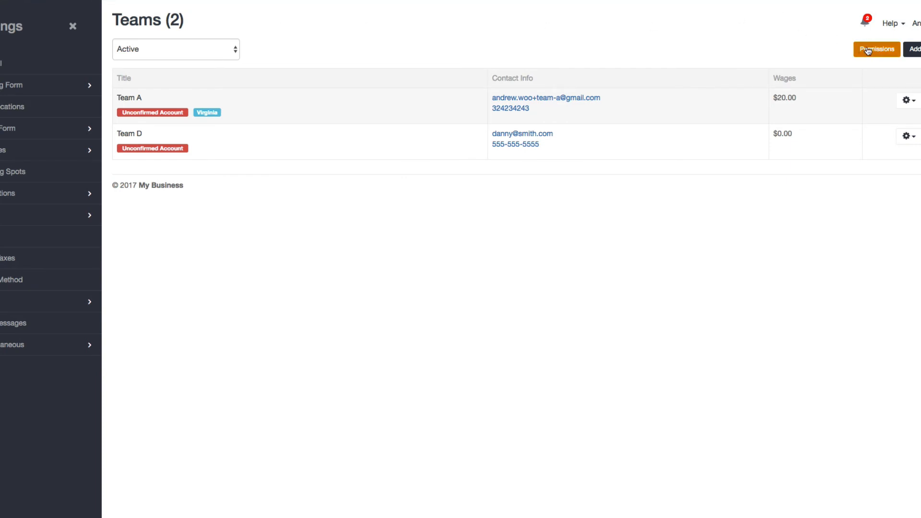
{"action": "left_click", "coordinate": [891, 50]}
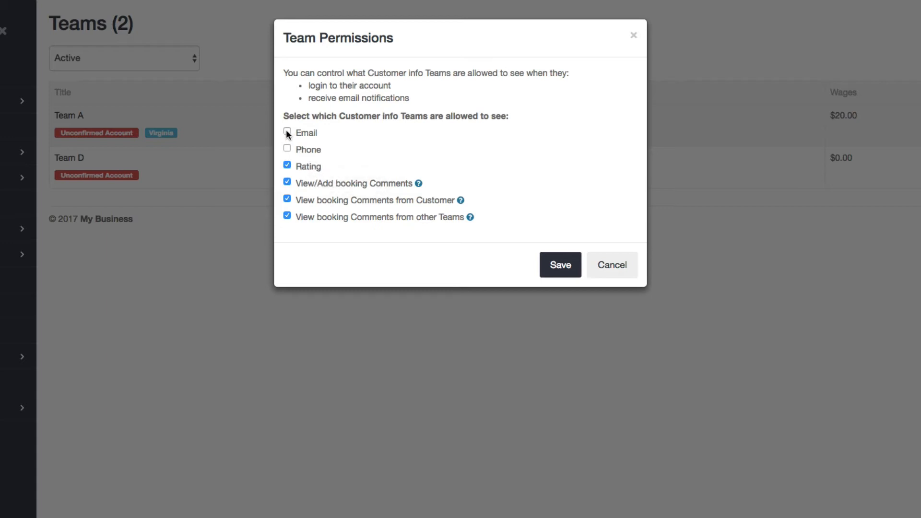
{"action": "left_click", "coordinate": [287, 147]}
{"action": "left_click", "coordinate": [287, 148]}
{"action": "left_click", "coordinate": [287, 131]}
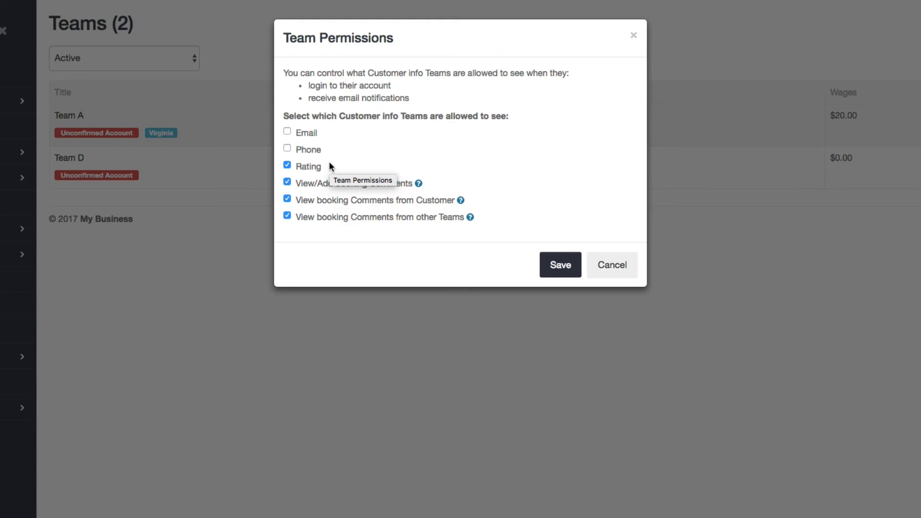
{"action": "left_click", "coordinate": [288, 165]}
{"action": "left_click", "coordinate": [287, 165]}
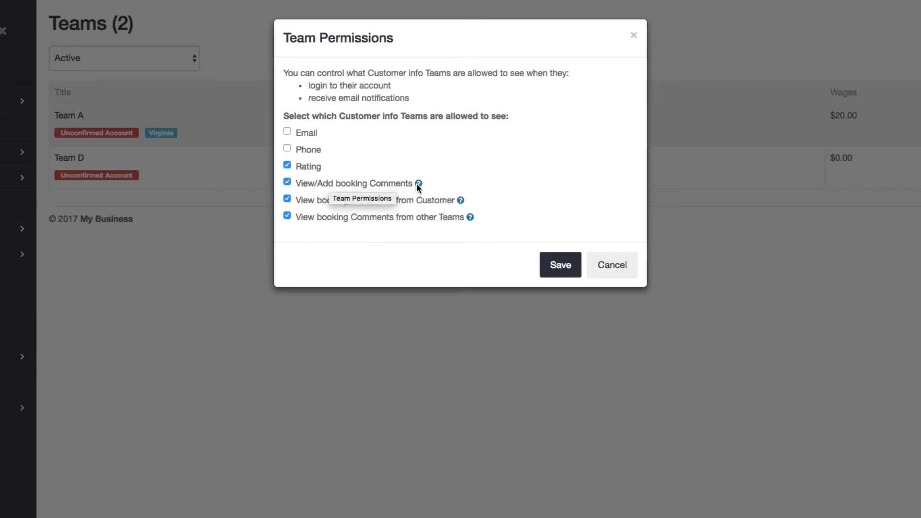
{"action": "mouse_move", "coordinate": [419, 183]}
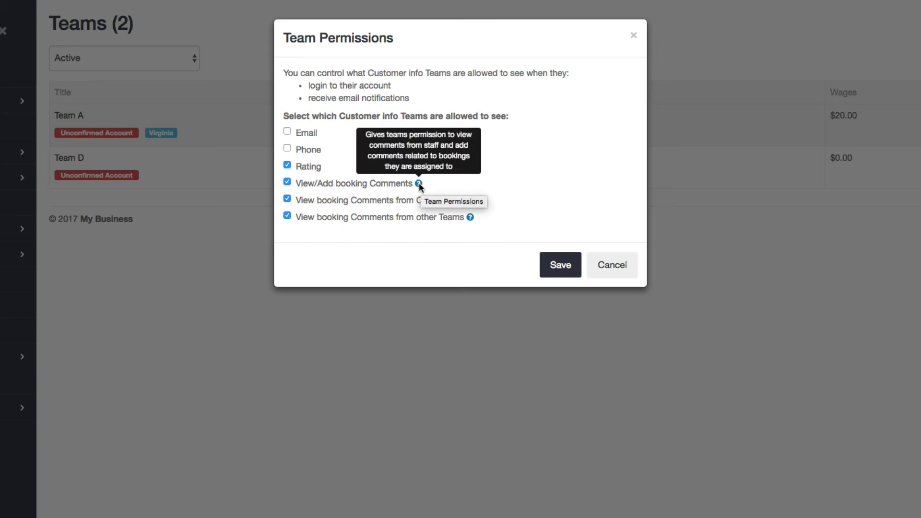